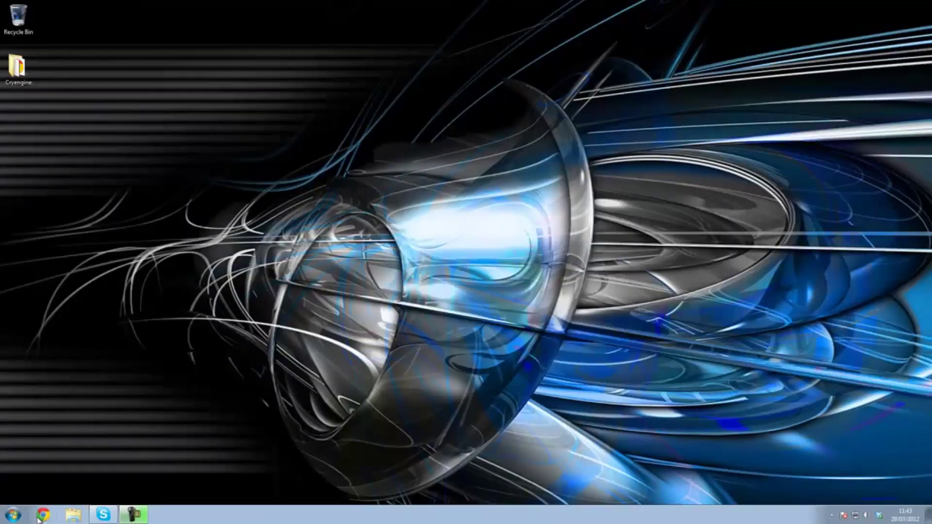
Search Google for 'crytiff' and download the CryTiff plugin zip from the crydev.net forum post
{"action": "left_click_drag", "start_coordinate": [135, 457], "coordinate": [301, 381]}
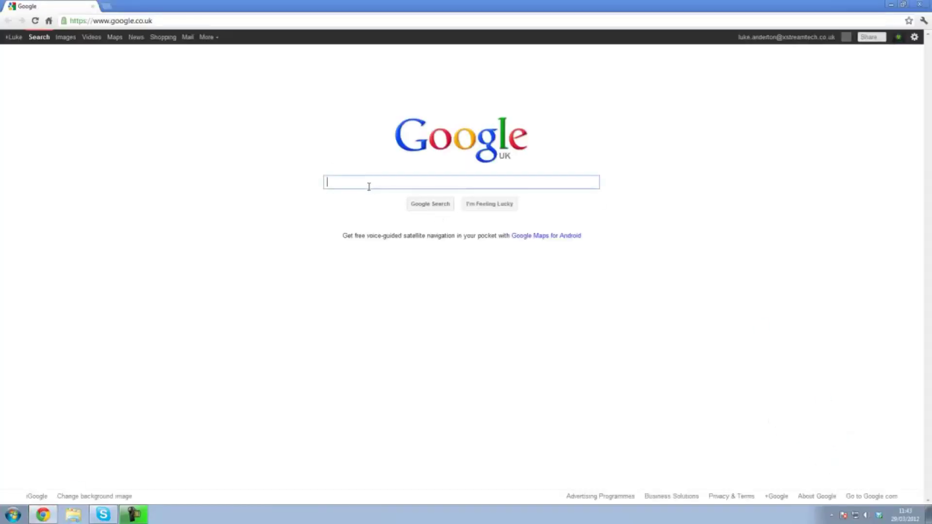
{"action": "type", "text": "crytiff"}
{"action": "key", "text": "Return"}
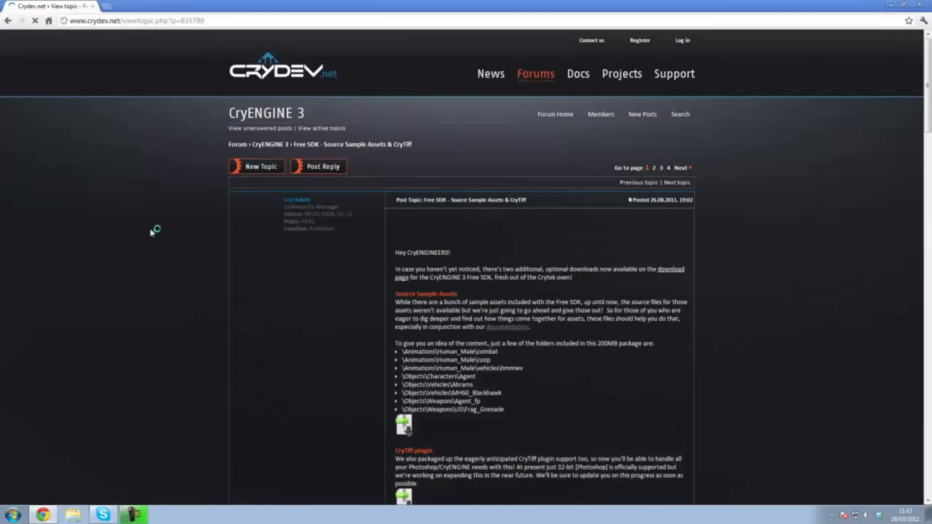
{"action": "scroll", "coordinate": [349, 329], "scroll_direction": "down", "scroll_amount": 2}
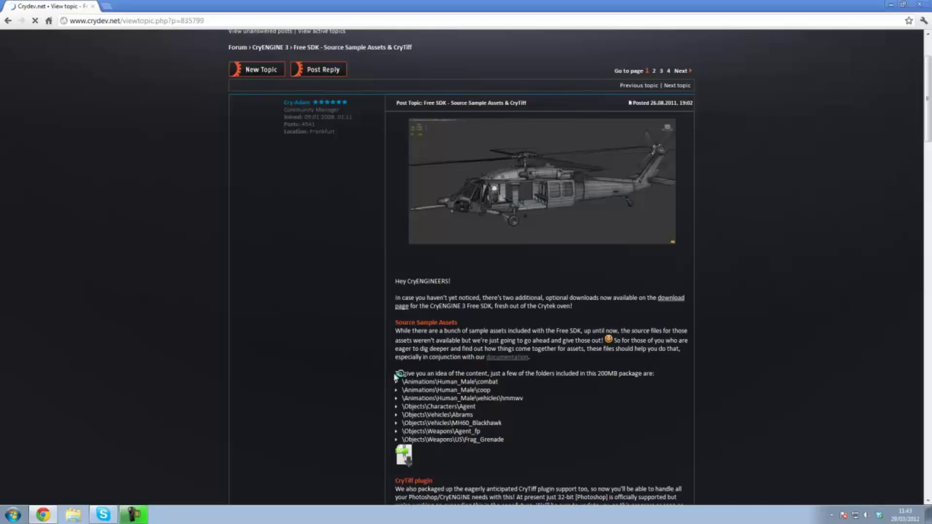
{"action": "scroll", "coordinate": [396, 377], "scroll_direction": "down", "scroll_amount": 3}
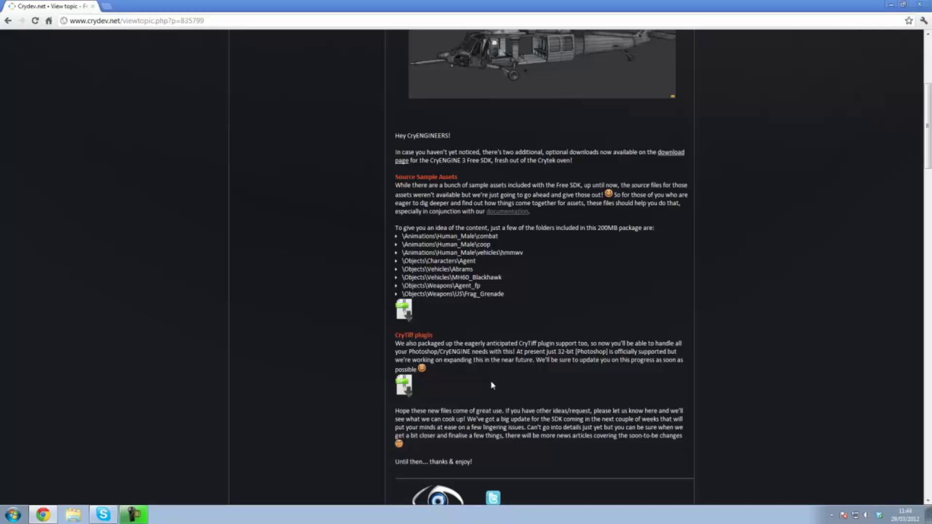
{"action": "left_click", "coordinate": [406, 386]}
{"action": "left_click_drag", "start_coordinate": [485, 6], "coordinate": [552, 62]}
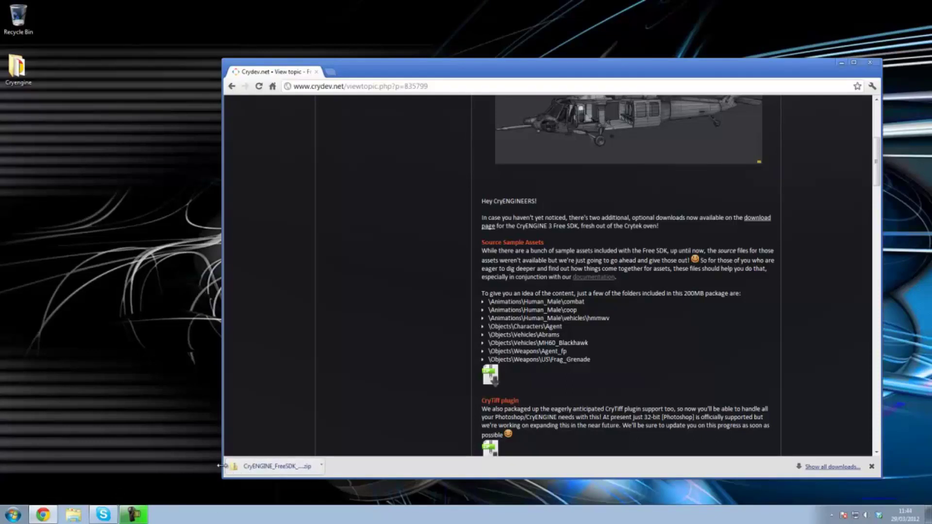
Extract the Bin32 and Tools folders from the downloaded zip onto the desktop, then close Explorer and Chrome
{"action": "left_click", "coordinate": [250, 469]}
{"action": "left_click_drag", "start_coordinate": [431, 302], "coordinate": [433, 276]}
{"action": "left_click", "coordinate": [432, 276]}
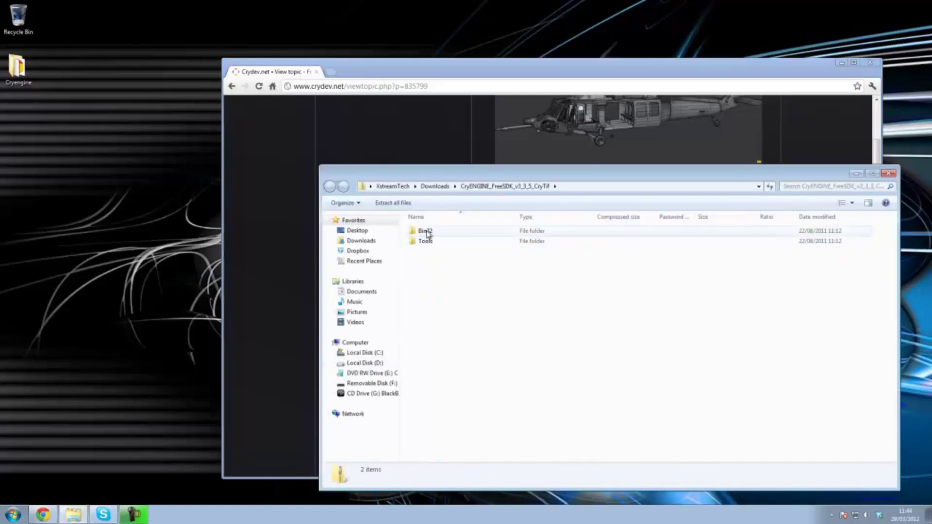
{"action": "left_click", "coordinate": [428, 232]}
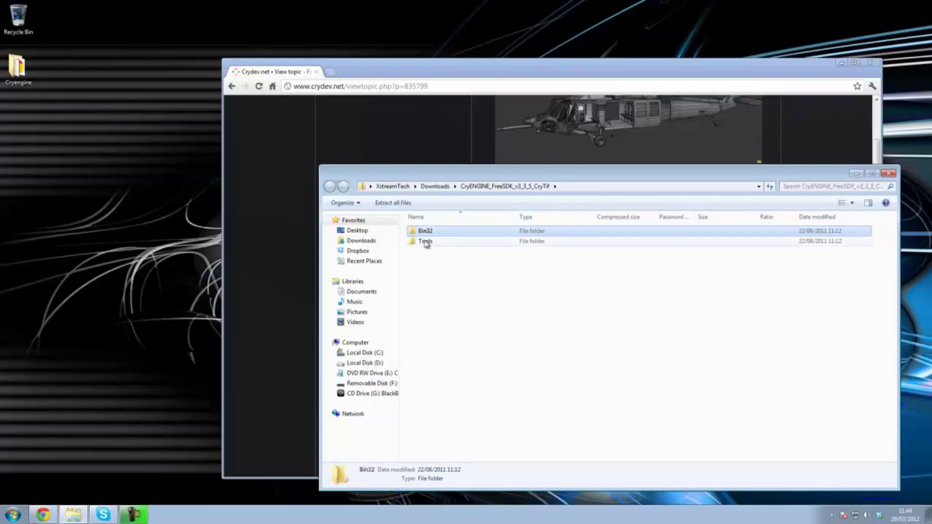
{"action": "left_click_drag", "start_coordinate": [431, 280], "coordinate": [429, 235]}
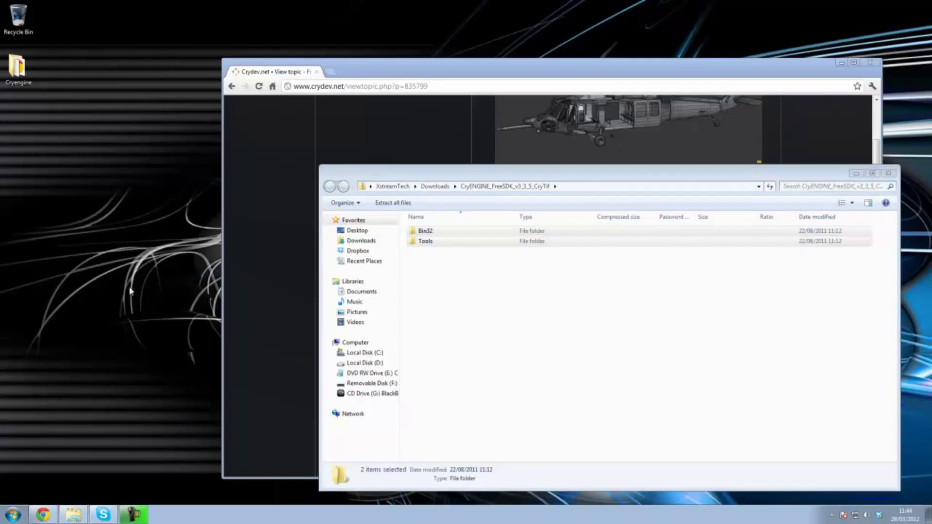
{"action": "left_click_drag", "start_coordinate": [130, 292], "coordinate": [130, 292]}
{"action": "left_click", "coordinate": [889, 173]}
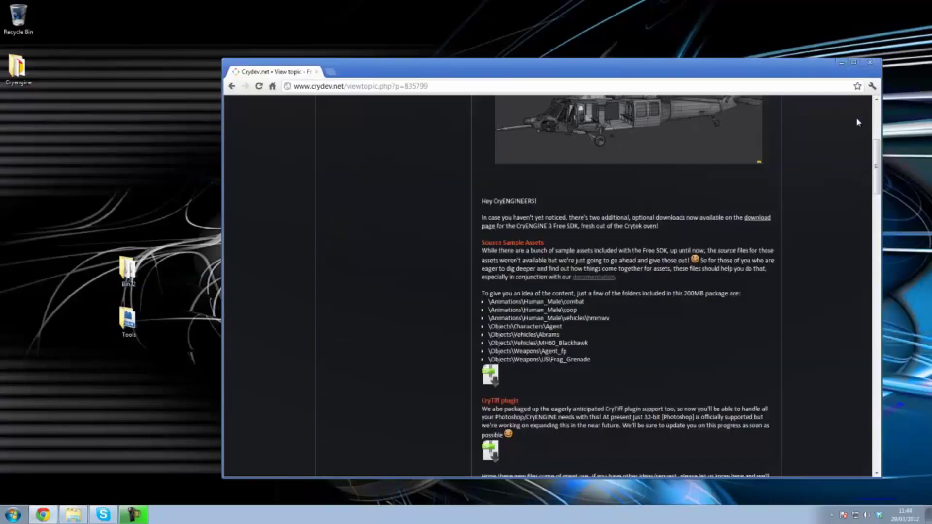
{"action": "left_click", "coordinate": [869, 63]}
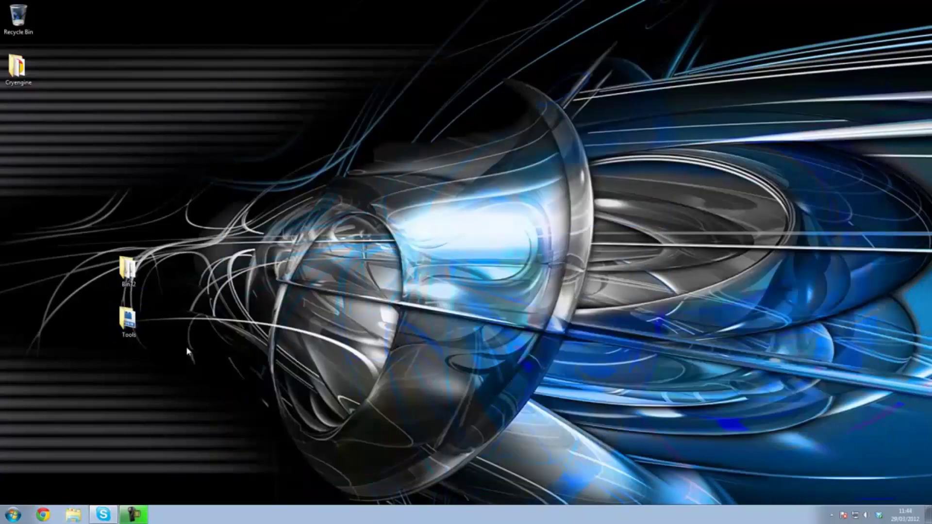
Browse to C:\Program Files\Adobe\Adobe Photoshop CS5.1 in a new Explorer window
{"action": "left_click", "coordinate": [73, 515]}
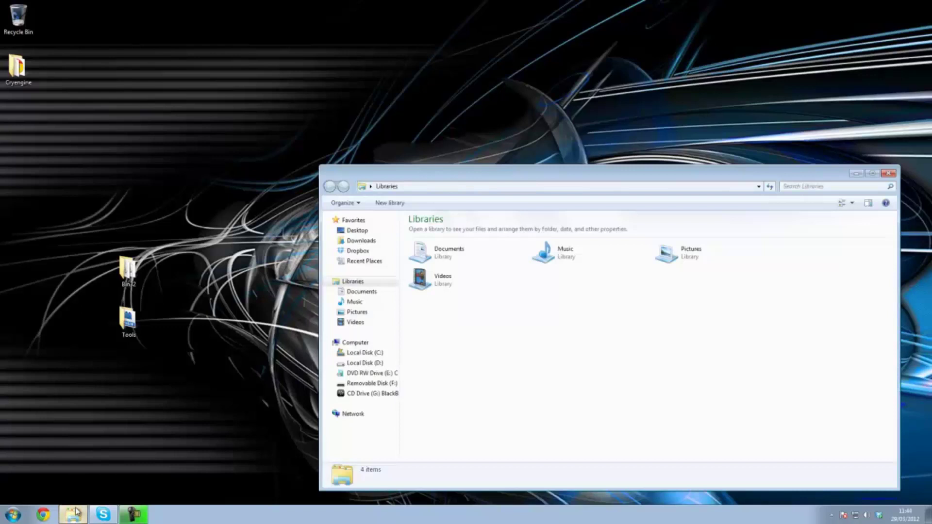
{"action": "left_click", "coordinate": [364, 363]}
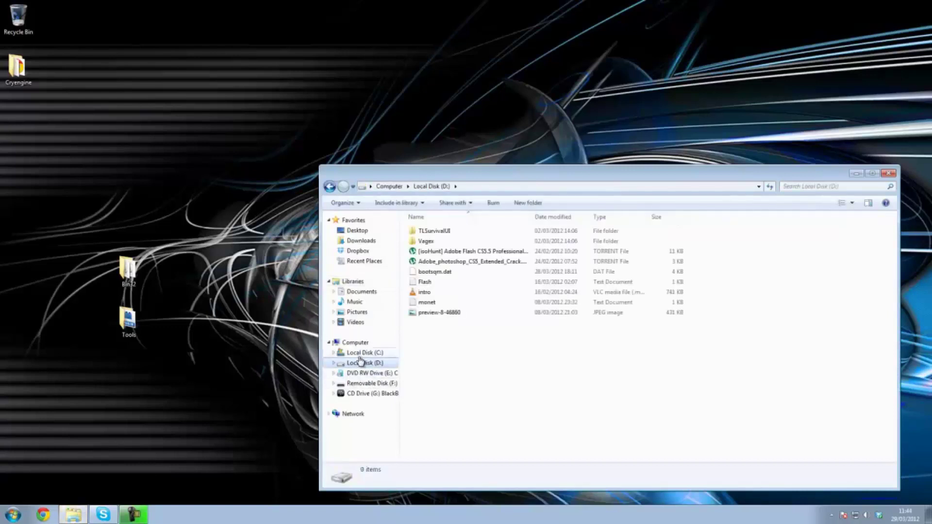
{"action": "left_click", "coordinate": [364, 353]}
{"action": "double_click", "coordinate": [431, 245]}
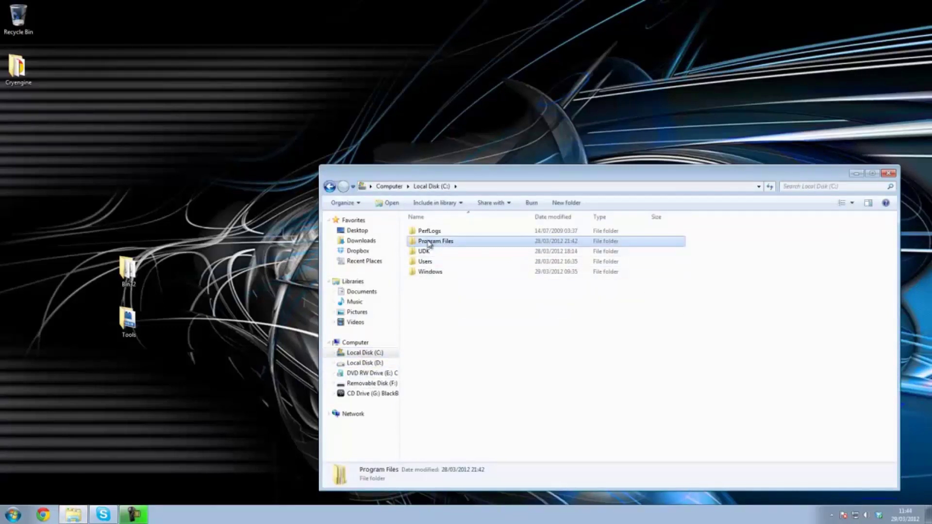
{"action": "scroll", "coordinate": [433, 273], "scroll_direction": "down", "scroll_amount": 2}
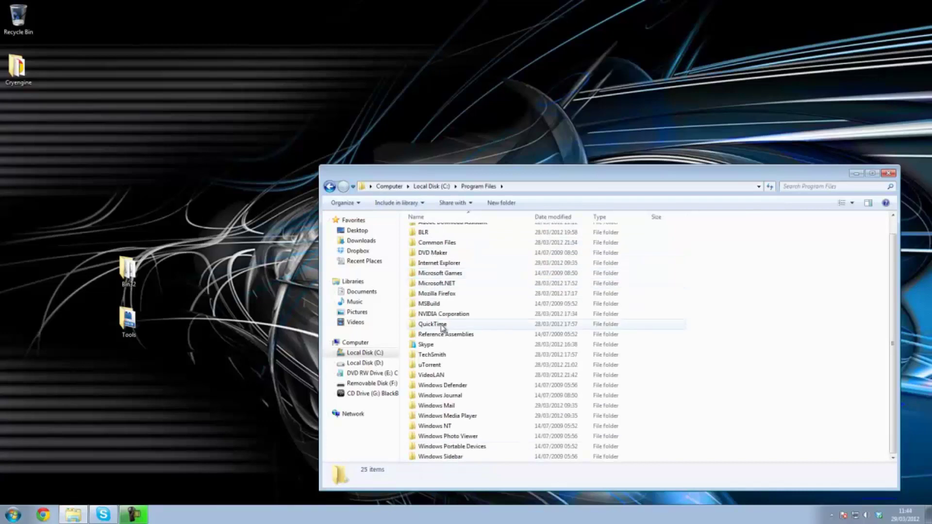
{"action": "scroll", "coordinate": [454, 340], "scroll_direction": "up", "scroll_amount": 1}
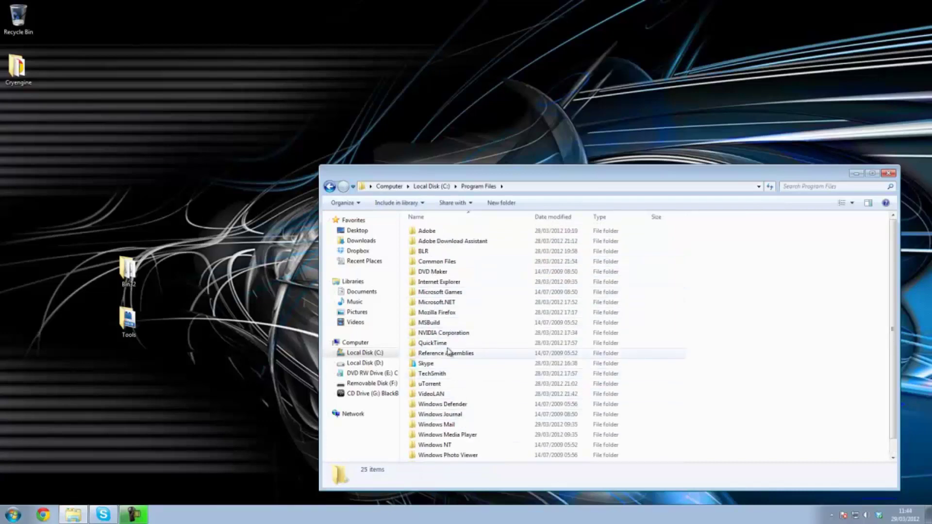
{"action": "scroll", "coordinate": [453, 286], "scroll_direction": "down", "scroll_amount": 1}
{"action": "scroll", "coordinate": [453, 286], "scroll_direction": "up", "scroll_amount": 1}
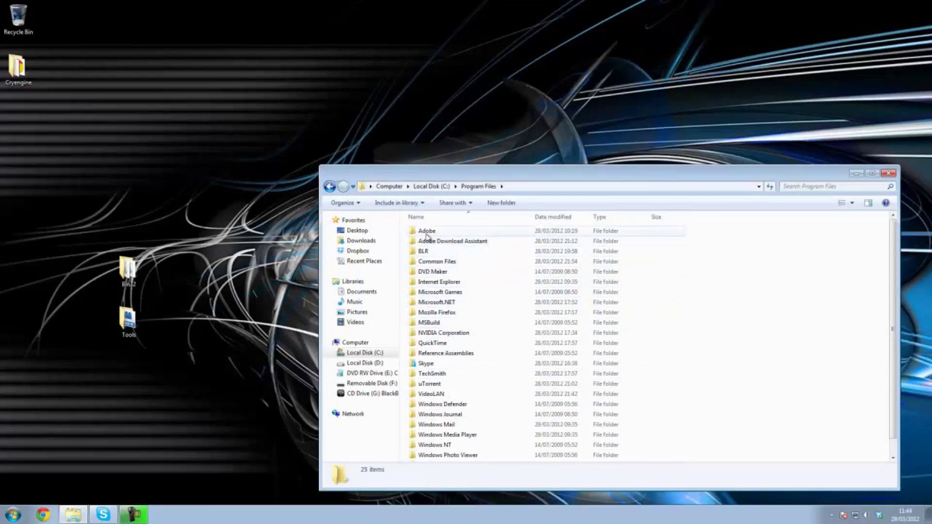
{"action": "double_click", "coordinate": [426, 232]}
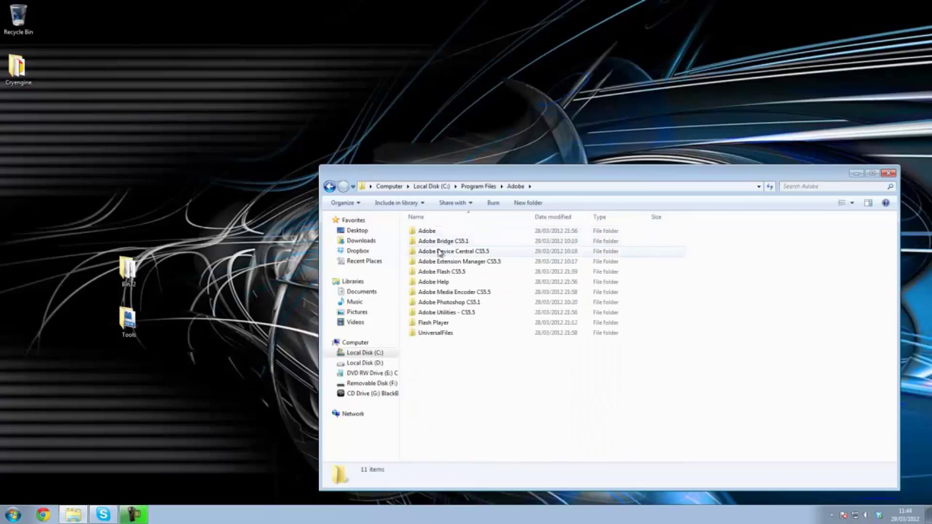
{"action": "double_click", "coordinate": [442, 302]}
{"action": "scroll", "coordinate": [442, 296], "scroll_direction": "down", "scroll_amount": 16}
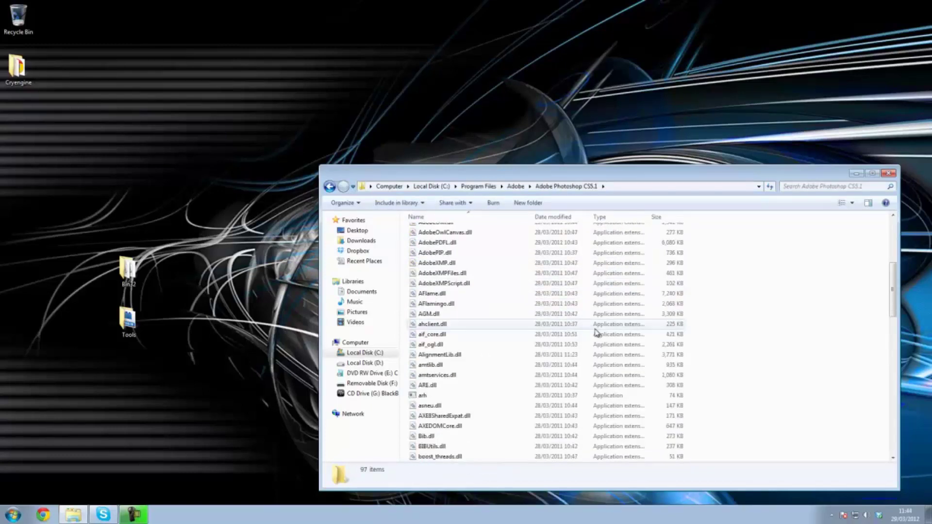
{"action": "scroll", "coordinate": [596, 381], "scroll_direction": "up", "scroll_amount": 14}
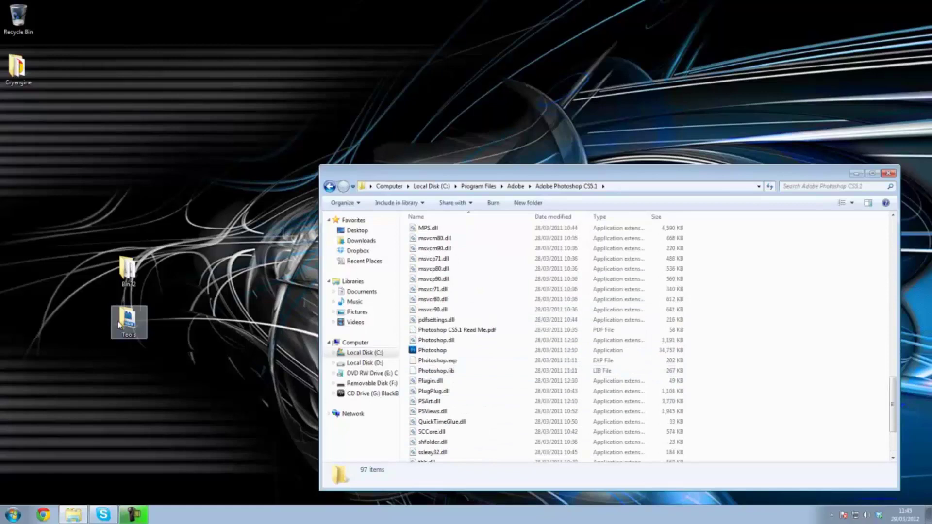
Move jpeg62, libtiff3 and zlib1 DLLs from Bin32 into the Photoshop CS5.1 folder
{"action": "double_click", "coordinate": [132, 280]}
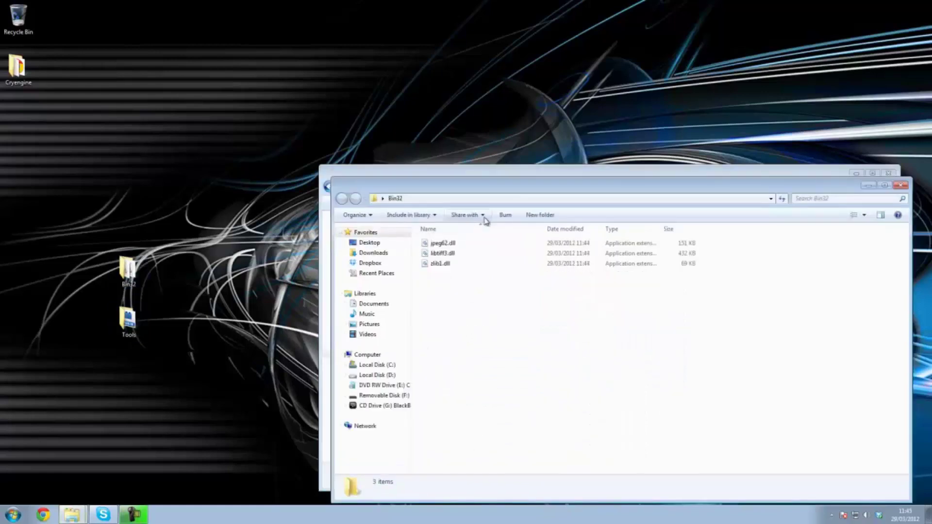
{"action": "left_click_drag", "start_coordinate": [515, 194], "coordinate": [217, 224]}
{"action": "left_click_drag", "start_coordinate": [533, 173], "coordinate": [561, 113]}
{"action": "left_click_drag", "start_coordinate": [208, 354], "coordinate": [800, 345]}
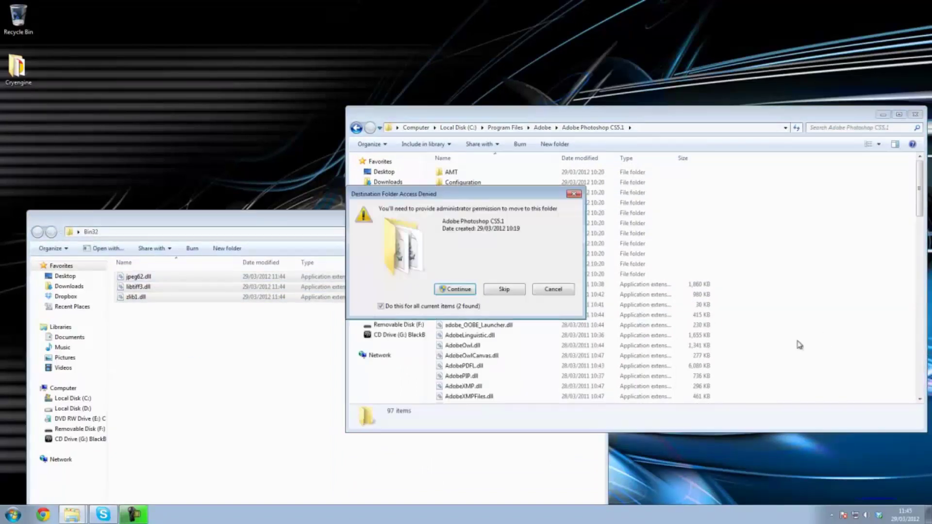
{"action": "left_click", "coordinate": [455, 290]}
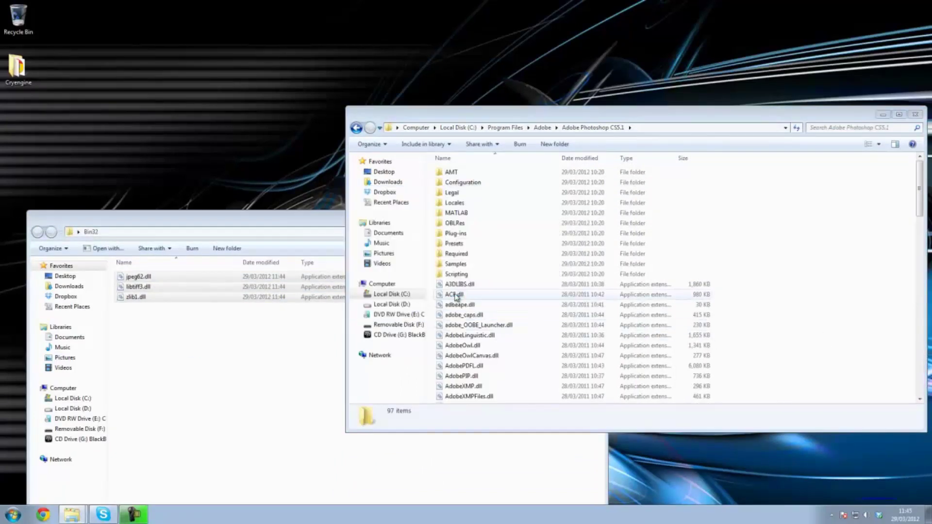
Close the emptied Bin32 window and delete the Bin32 folder from the desktop
{"action": "left_click", "coordinate": [268, 354]}
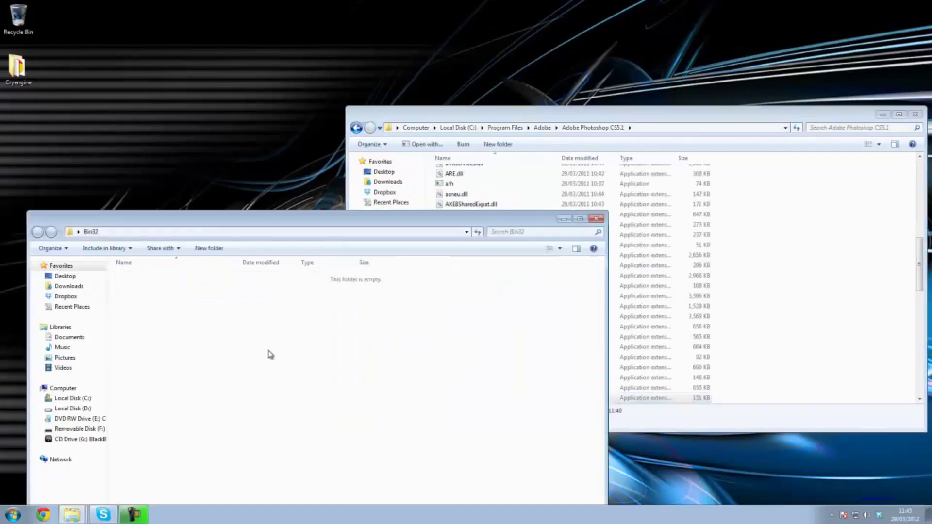
{"action": "left_click", "coordinate": [597, 219]}
{"action": "left_click", "coordinate": [127, 269]}
{"action": "key", "text": "Delete"}
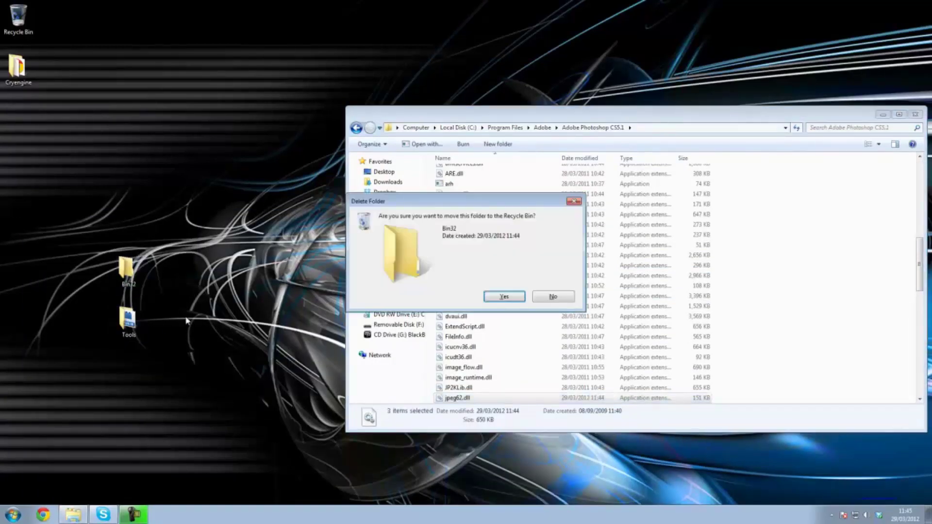
{"action": "key", "text": "Return"}
Open the desktop Tools folder and navigate the Photoshop folder window into Plug-ins
{"action": "double_click", "coordinate": [128, 317]}
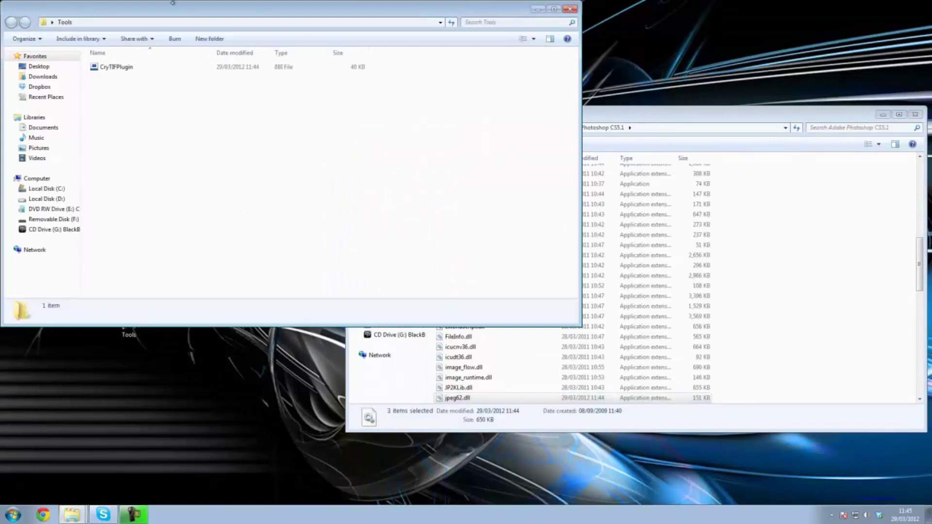
{"action": "left_click_drag", "start_coordinate": [176, 9], "coordinate": [167, 187]}
{"action": "left_click", "coordinate": [735, 243]}
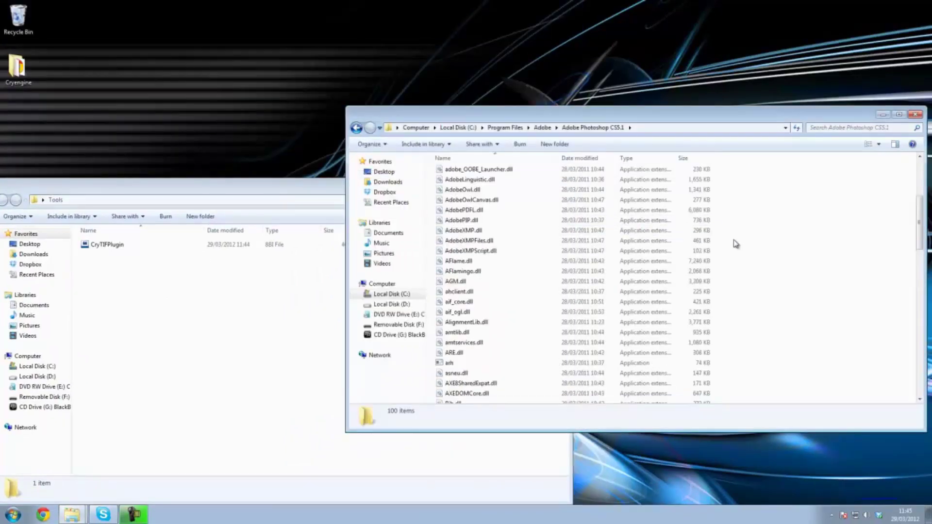
{"action": "scroll", "coordinate": [735, 243], "scroll_direction": "up", "scroll_amount": 5}
{"action": "double_click", "coordinate": [455, 235]}
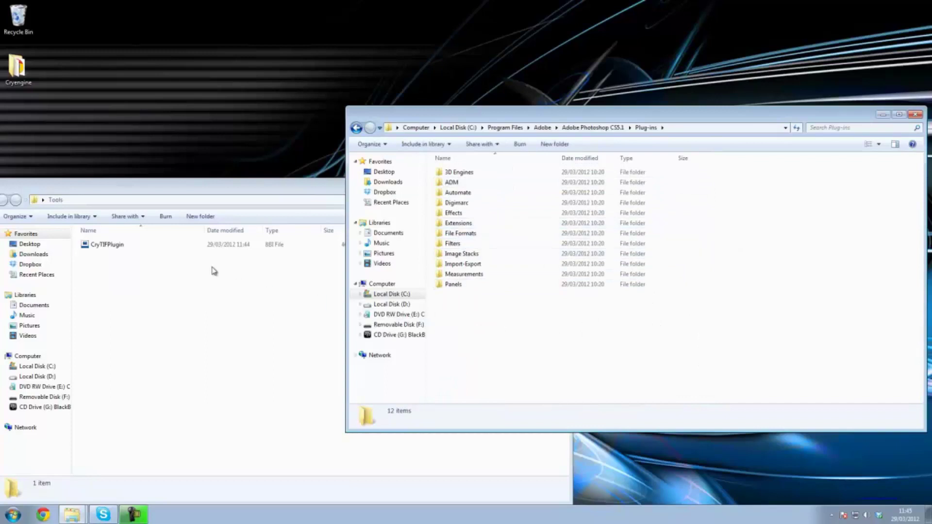
{"action": "left_click_drag", "start_coordinate": [138, 188], "coordinate": [1, 145]}
{"action": "left_click", "coordinate": [454, 6]}
Move the Tools folder into Plug-ins and confirm CryTIFPlugin is inside it
{"action": "left_click_drag", "start_coordinate": [127, 320], "coordinate": [510, 325]}
{"action": "left_click", "coordinate": [455, 297]}
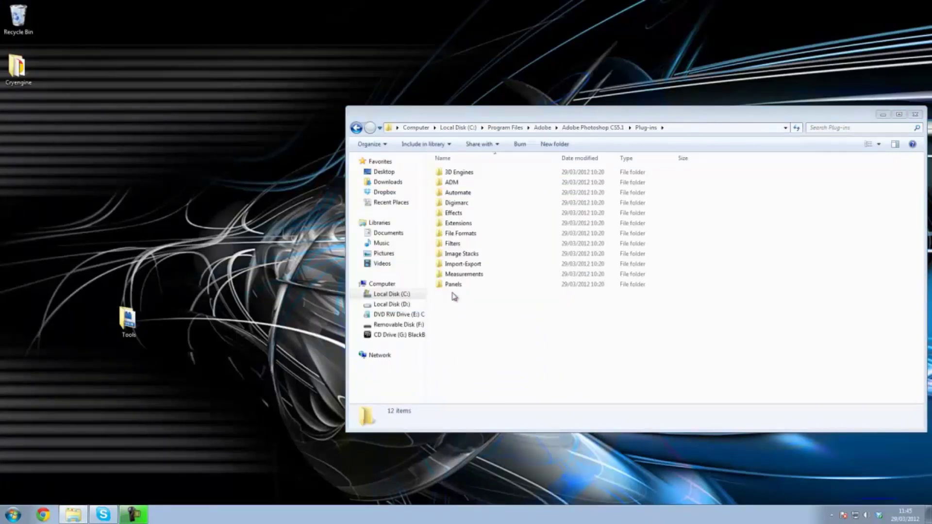
{"action": "double_click", "coordinate": [456, 297]}
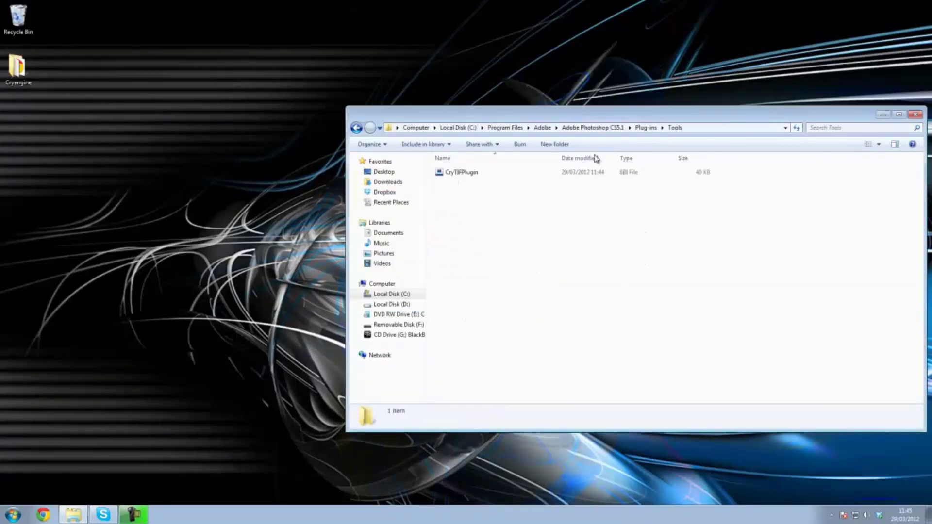
{"action": "left_click", "coordinate": [356, 128]}
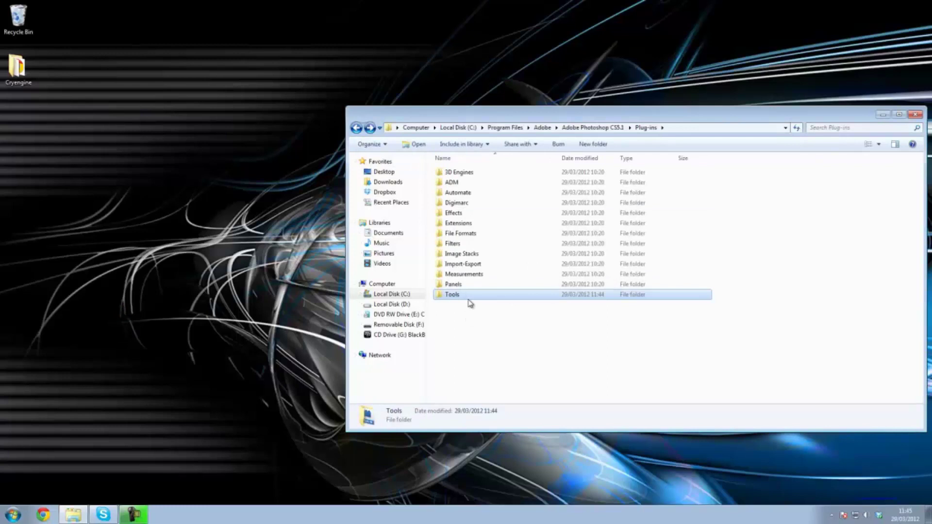
{"action": "left_click", "coordinate": [495, 316]}
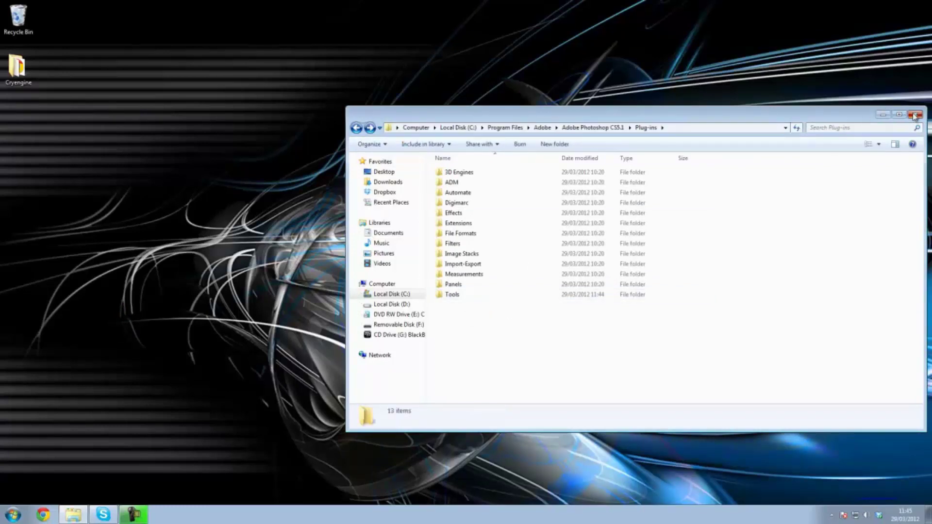
Close Explorer and launch Adobe Photoshop CS5.1 from Start > All Programs
{"action": "left_click", "coordinate": [914, 116]}
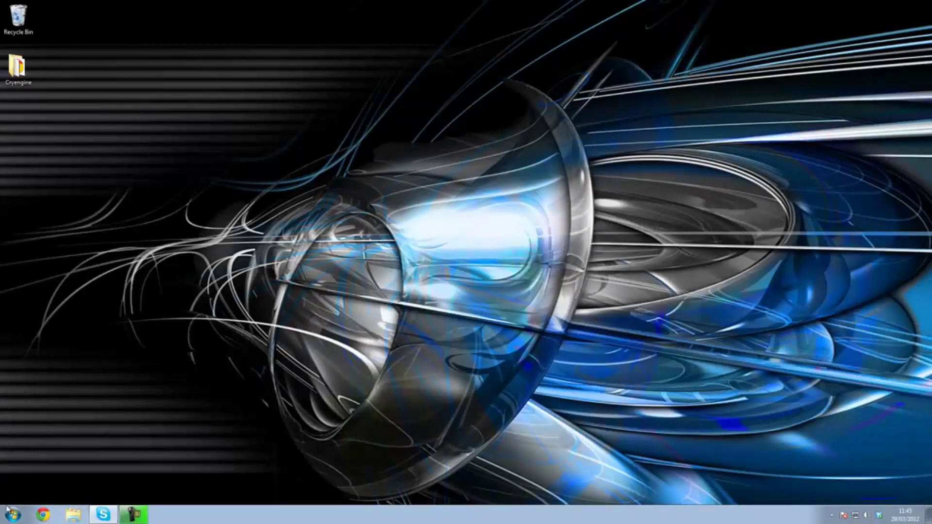
{"action": "left_click", "coordinate": [20, 515]}
{"action": "left_click", "coordinate": [41, 473]}
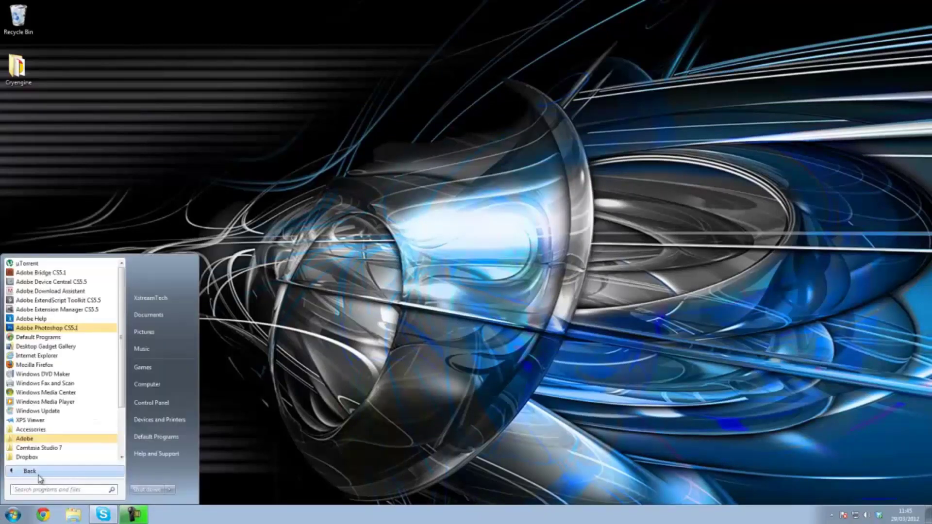
{"action": "left_click", "coordinate": [51, 330]}
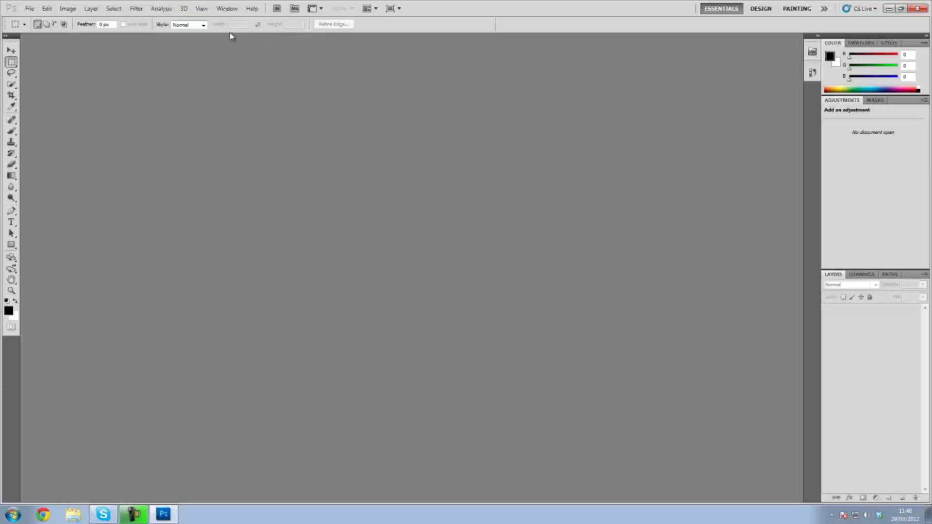
Set the CryTIFPlugin CryENGINE root path to the desktop Cryengine folder via Help > About Plug-In
{"action": "left_click", "coordinate": [255, 10]}
{"action": "left_click", "coordinate": [255, 12]}
{"action": "left_click", "coordinate": [255, 10]}
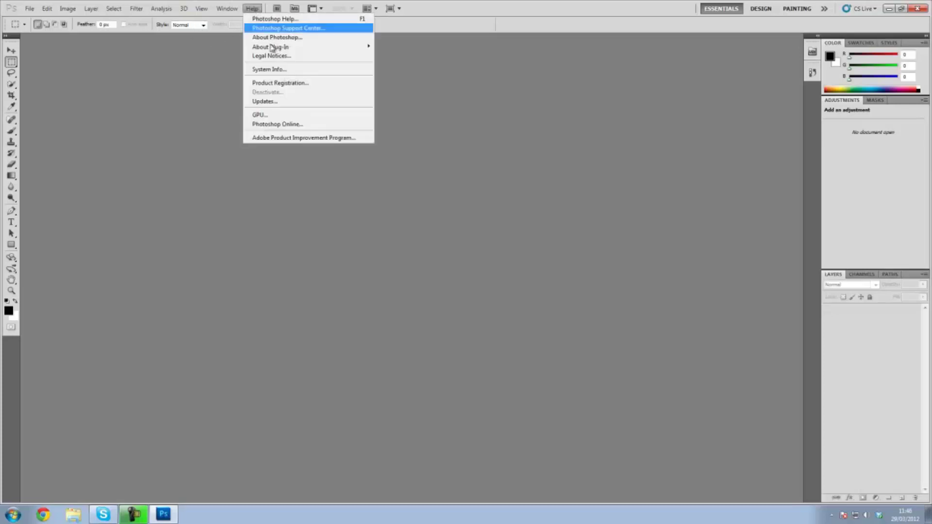
{"action": "mouse_move", "coordinate": [280, 50]}
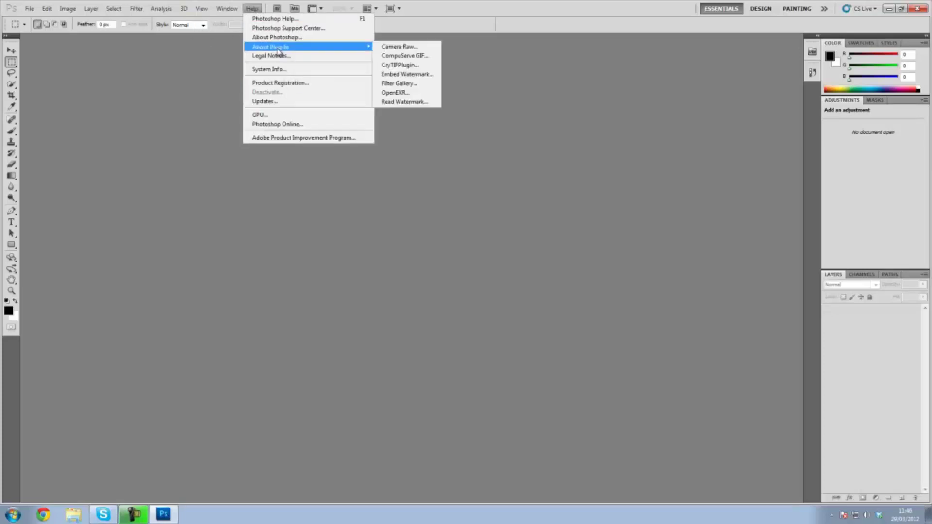
{"action": "left_click", "coordinate": [393, 68]}
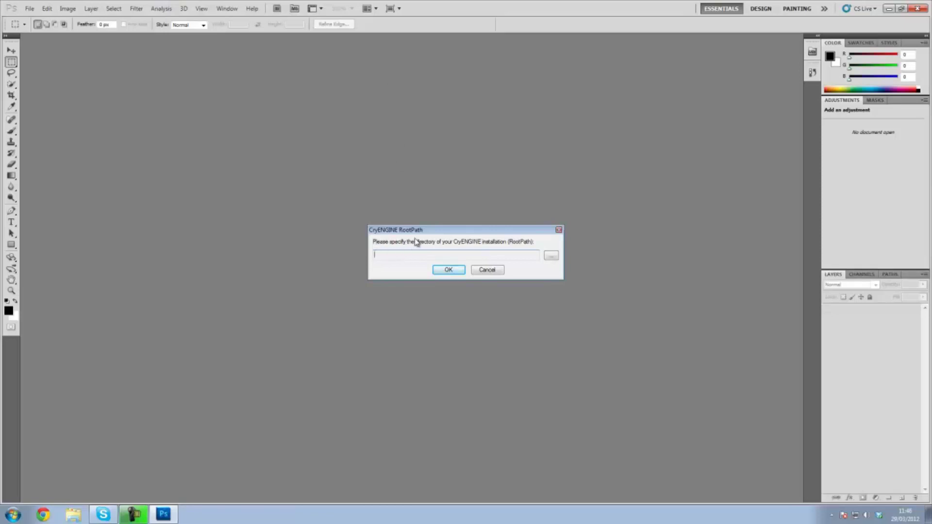
{"action": "left_click", "coordinate": [456, 254]}
{"action": "left_click", "coordinate": [551, 259]}
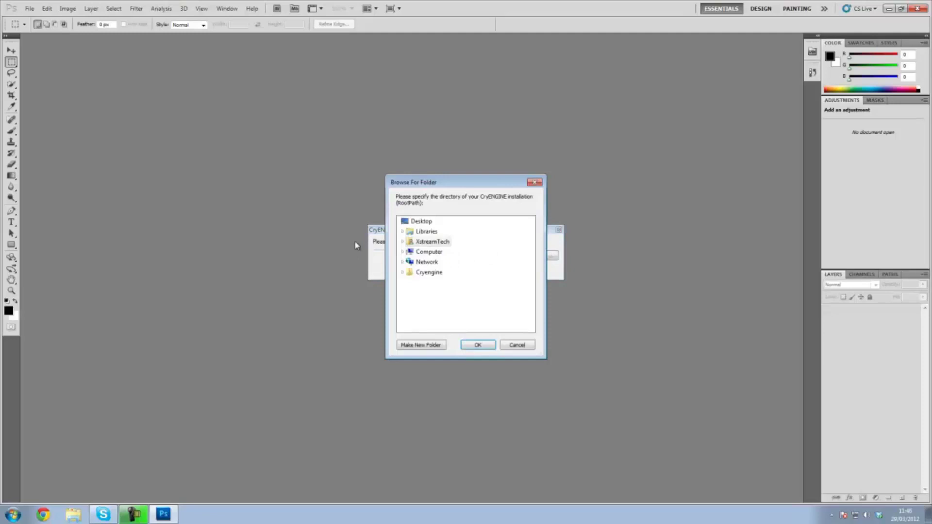
{"action": "left_click", "coordinate": [413, 221]}
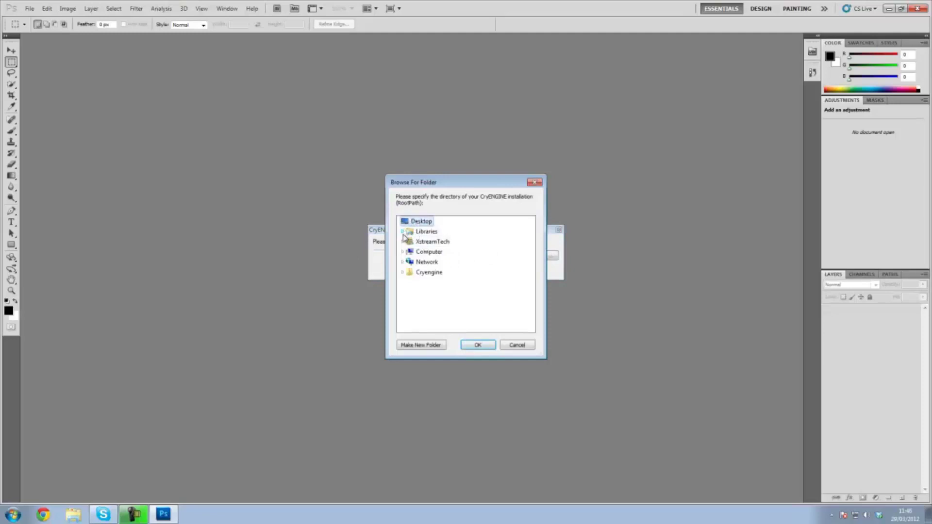
{"action": "left_click", "coordinate": [405, 275]}
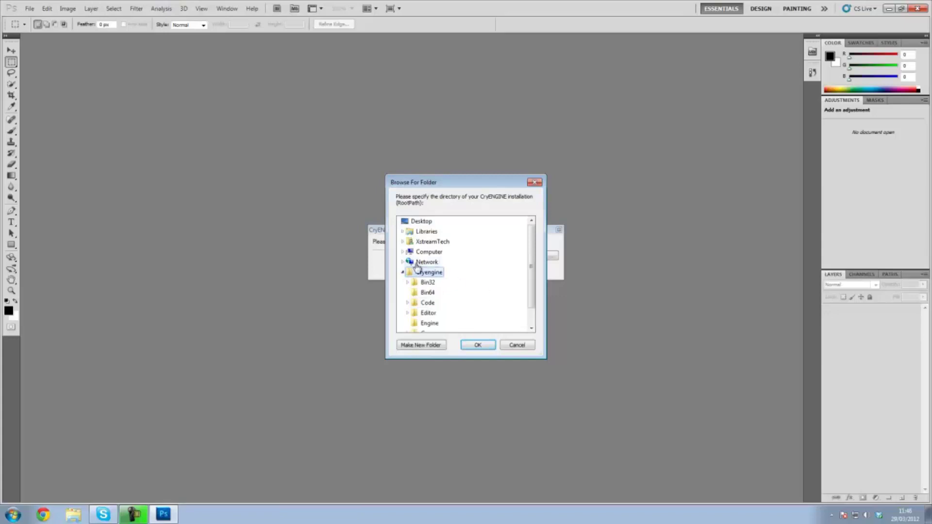
{"action": "left_click", "coordinate": [483, 346]}
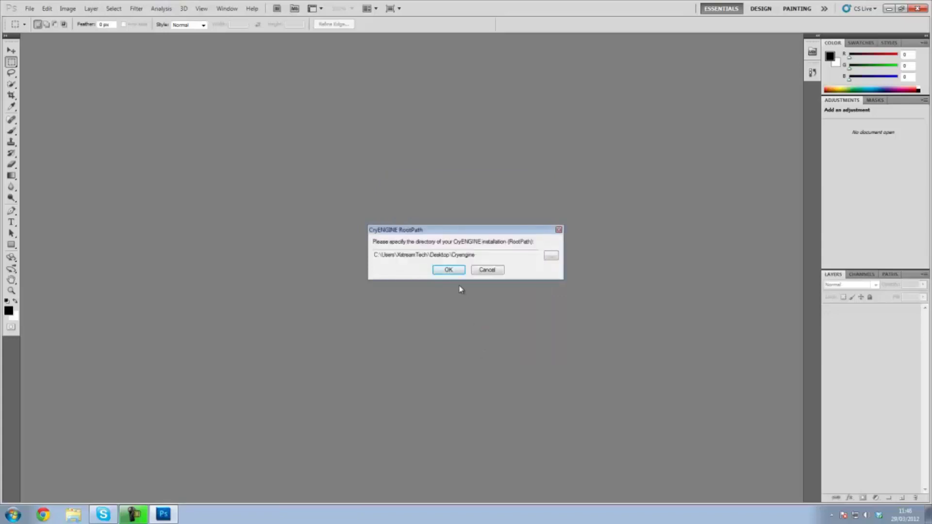
{"action": "left_click", "coordinate": [449, 270]}
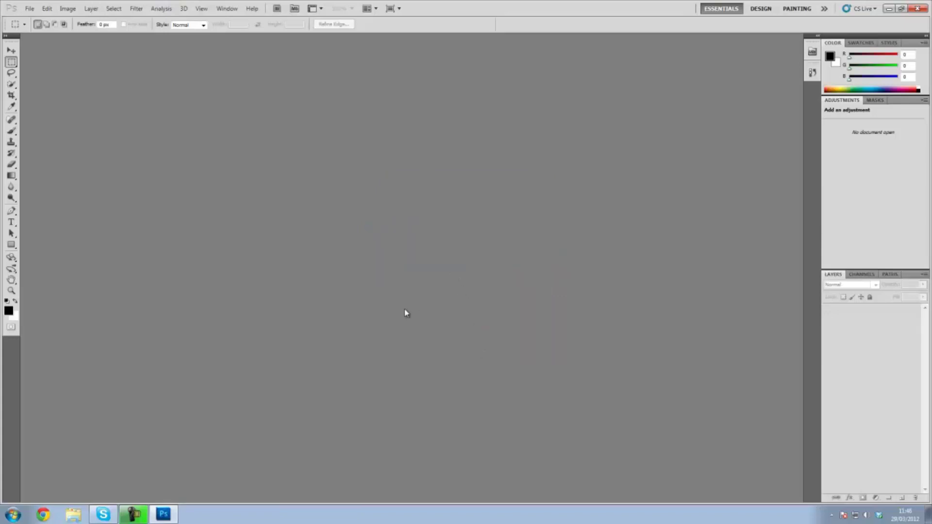
Open preview-8-47357.jpg from the user's Downloads folder on drive C
{"action": "left_click", "coordinate": [227, 8]}
{"action": "mouse_move", "coordinate": [28, 10]}
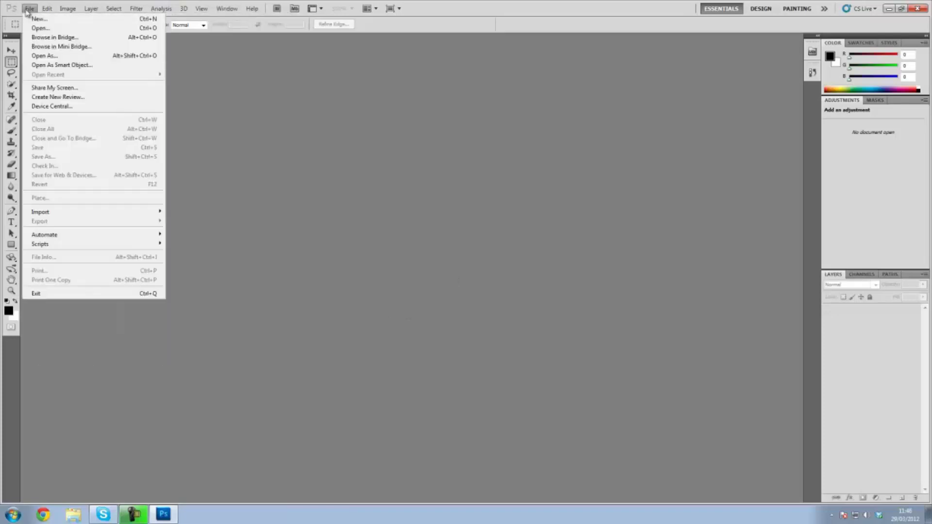
{"action": "left_click", "coordinate": [44, 29]}
{"action": "left_click", "coordinate": [353, 174]}
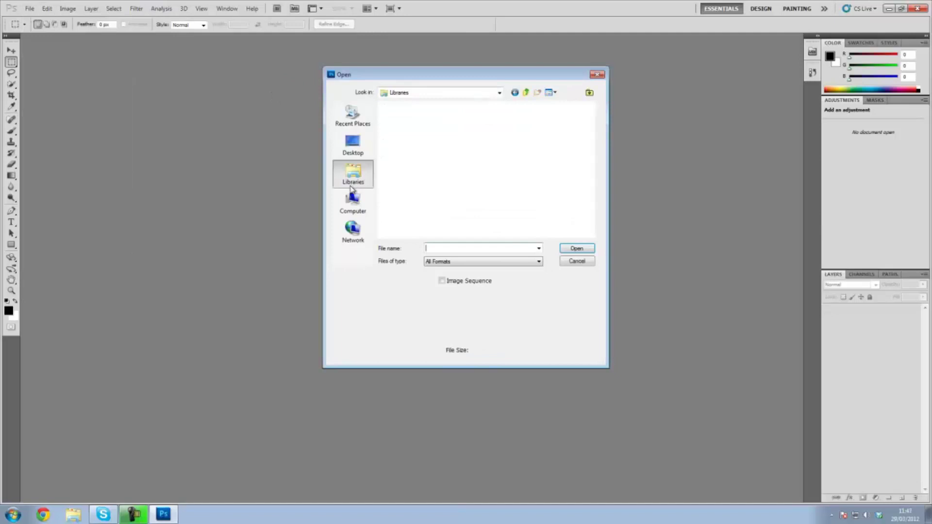
{"action": "left_click", "coordinate": [353, 203]}
{"action": "double_click", "coordinate": [422, 127]}
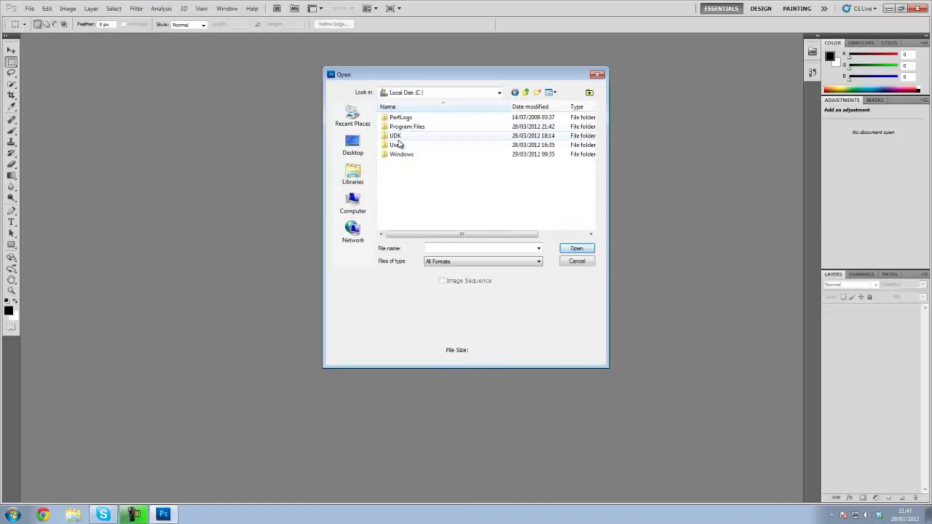
{"action": "double_click", "coordinate": [398, 146]}
{"action": "double_click", "coordinate": [405, 127]}
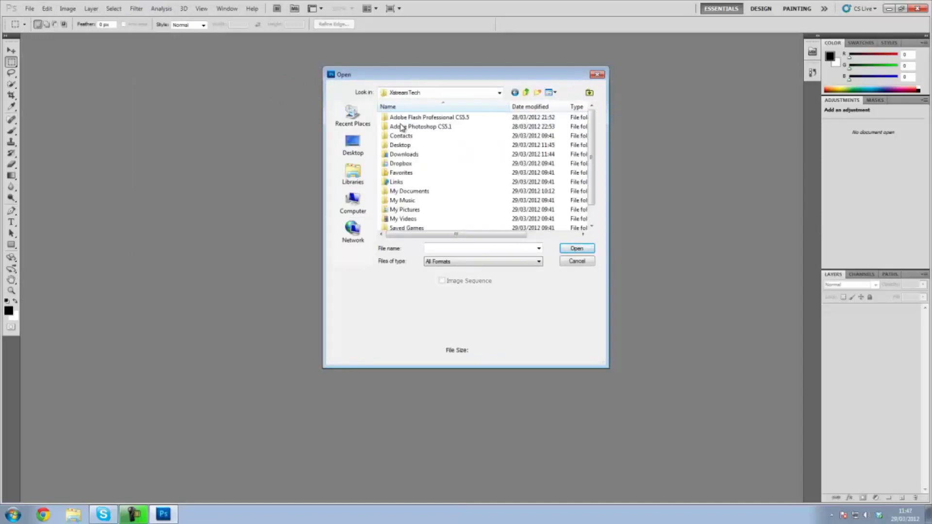
{"action": "double_click", "coordinate": [418, 155]}
{"action": "scroll", "coordinate": [427, 167], "scroll_direction": "down", "scroll_amount": 3}
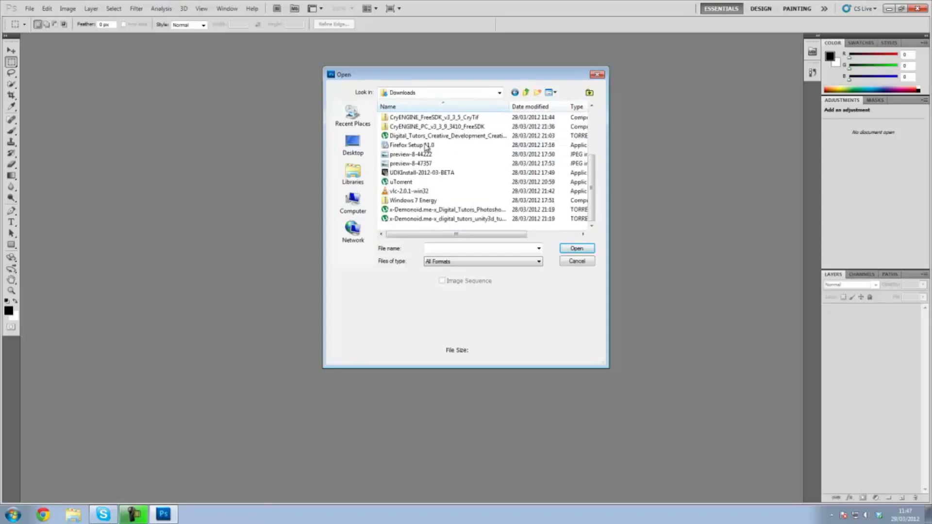
{"action": "scroll", "coordinate": [432, 177], "scroll_direction": "up", "scroll_amount": 2}
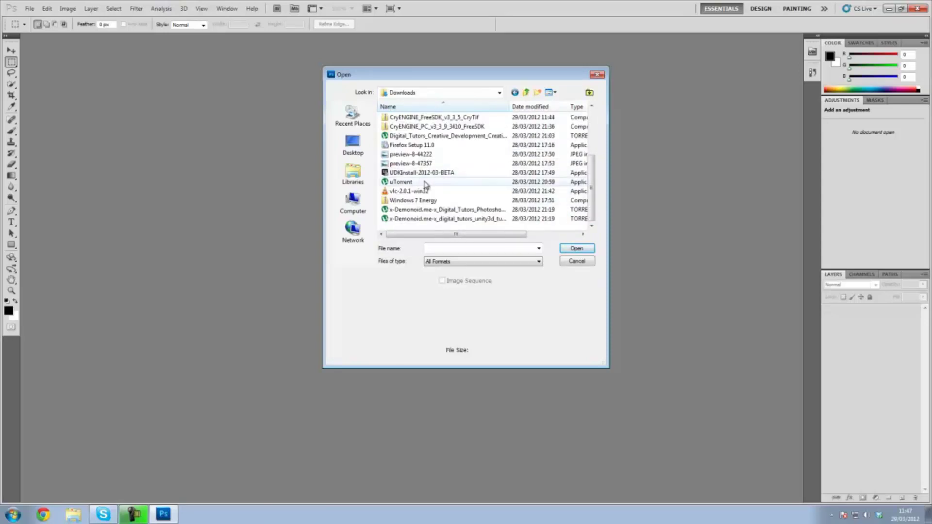
{"action": "left_click", "coordinate": [414, 163]}
{"action": "double_click", "coordinate": [413, 163]}
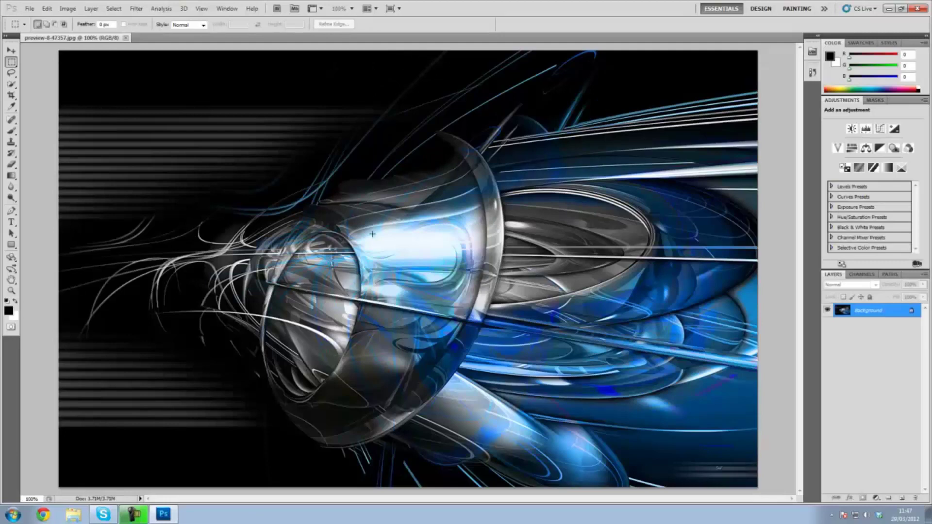
Save the image to the Desktop as Test1 in CryTIFPlugin (*.TIF) format
{"action": "left_click", "coordinate": [29, 8]}
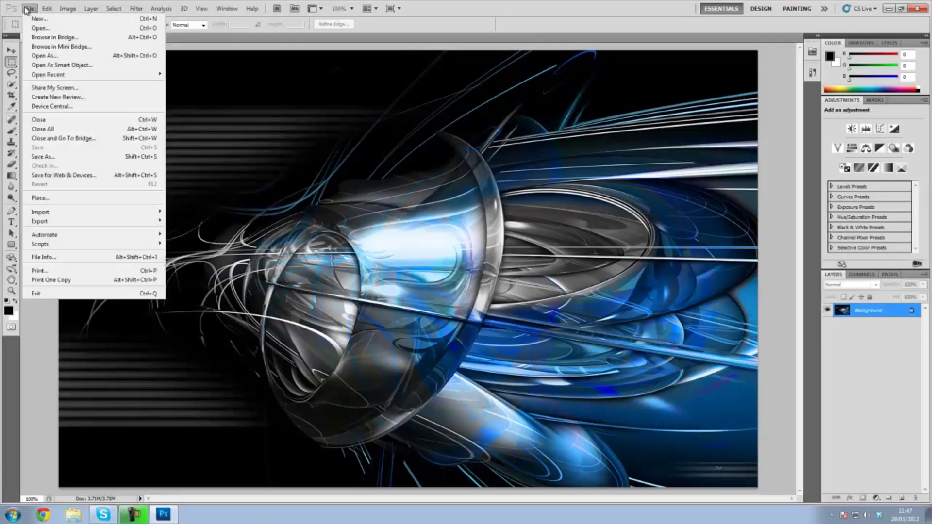
{"action": "left_click", "coordinate": [68, 156]}
{"action": "left_click", "coordinate": [443, 258]}
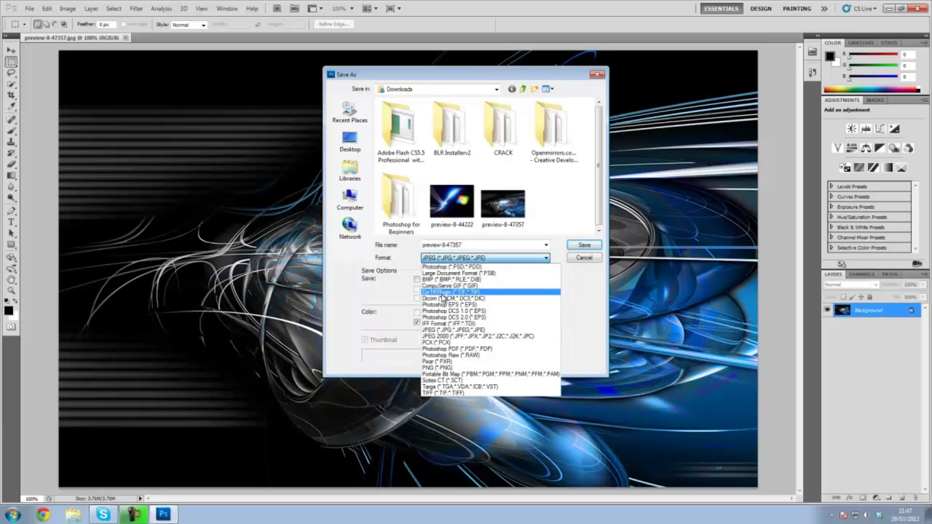
{"action": "left_click", "coordinate": [444, 297]}
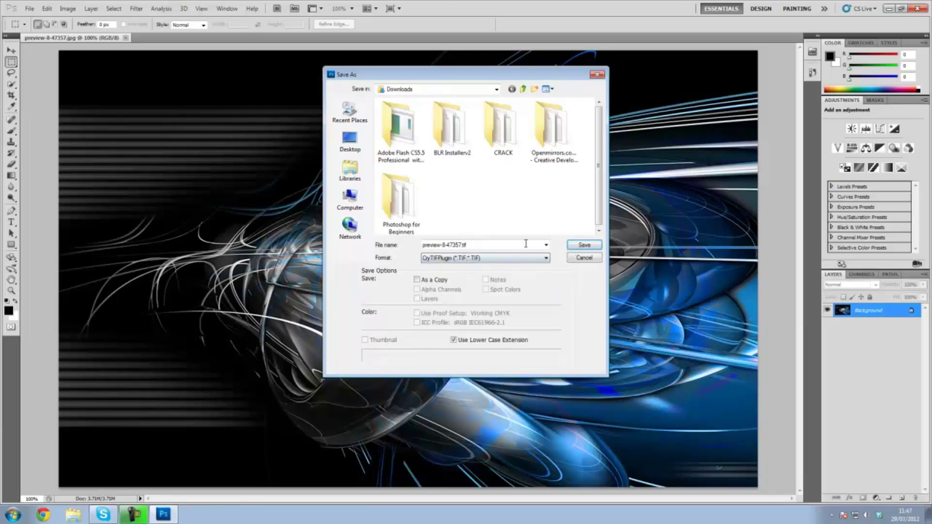
{"action": "left_click", "coordinate": [461, 244]}
{"action": "left_click", "coordinate": [459, 245]}
{"action": "left_click_drag", "start_coordinate": [473, 245], "coordinate": [405, 249]}
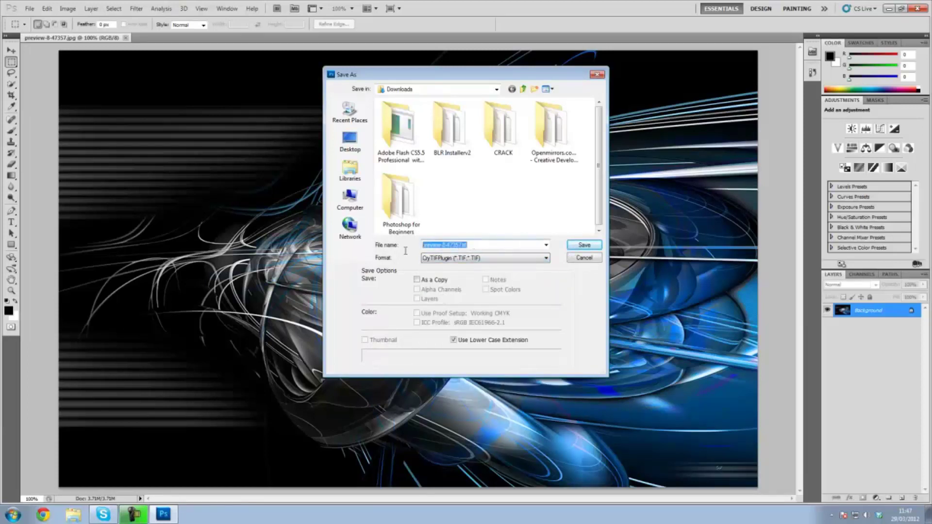
{"action": "type", "text": "Test1"}
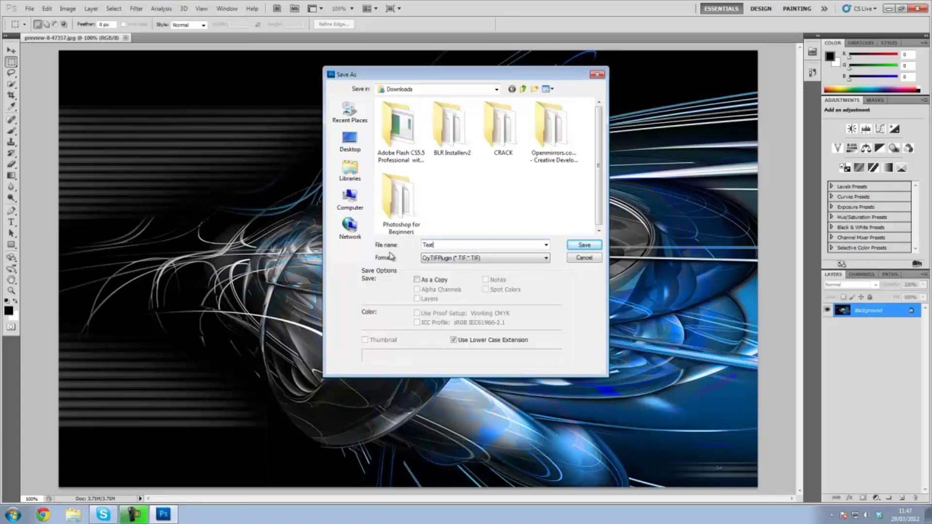
{"action": "left_click", "coordinate": [348, 143]}
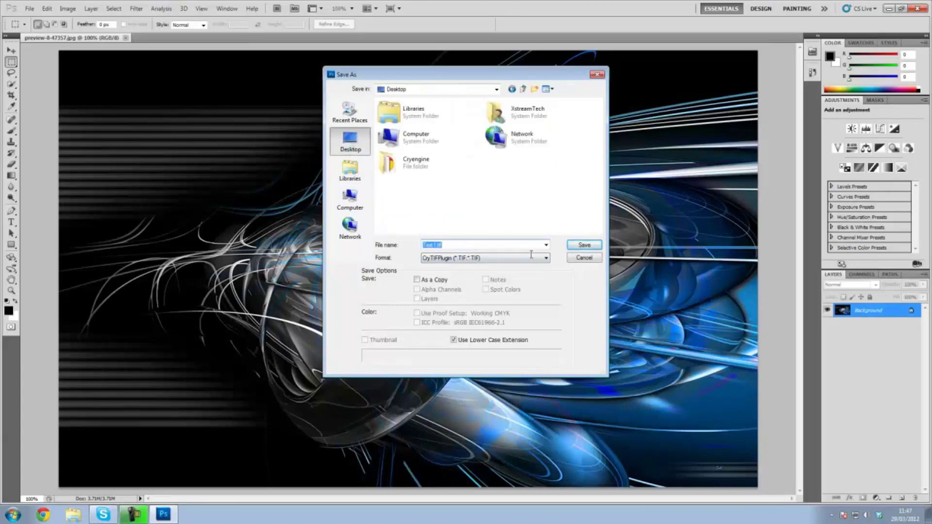
{"action": "left_click", "coordinate": [584, 244]}
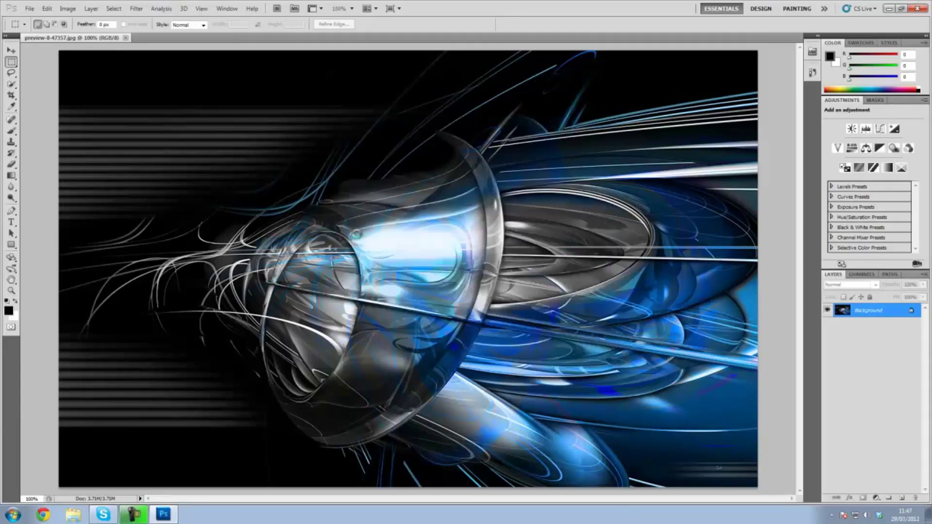